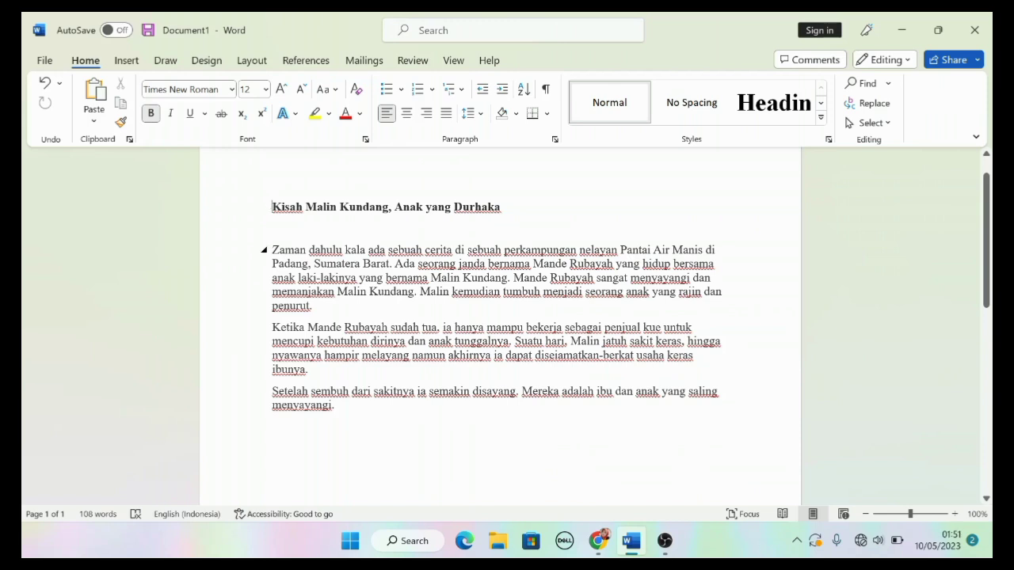
Step: Select the document's entire text, including the title, and clear the selection
key(ctrl+a)
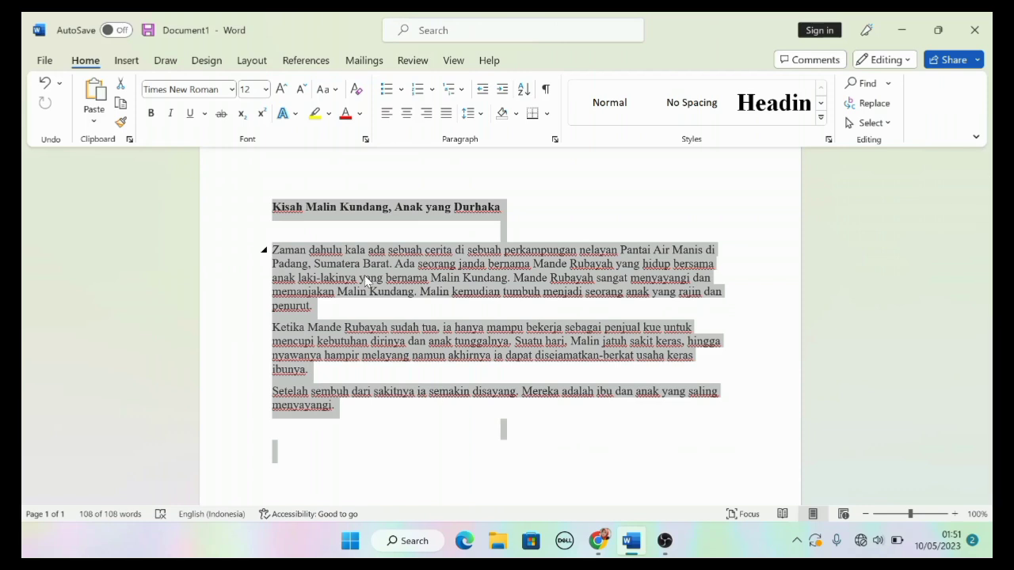
click(364, 279)
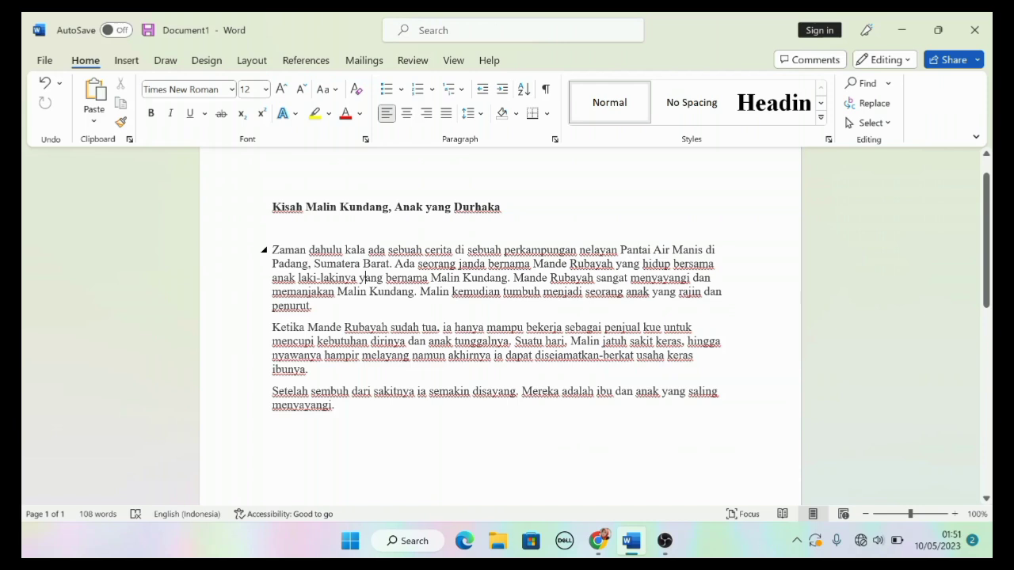
Step: Make both "Malin Kundang" mentions in the first body paragraph bold
drag(430, 277, 507, 277)
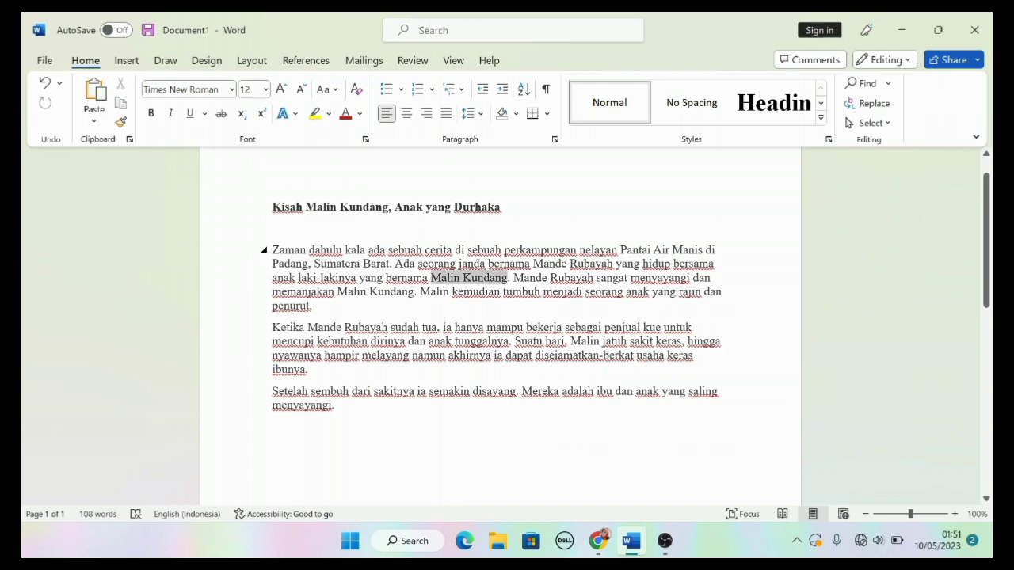
drag(338, 291, 414, 292)
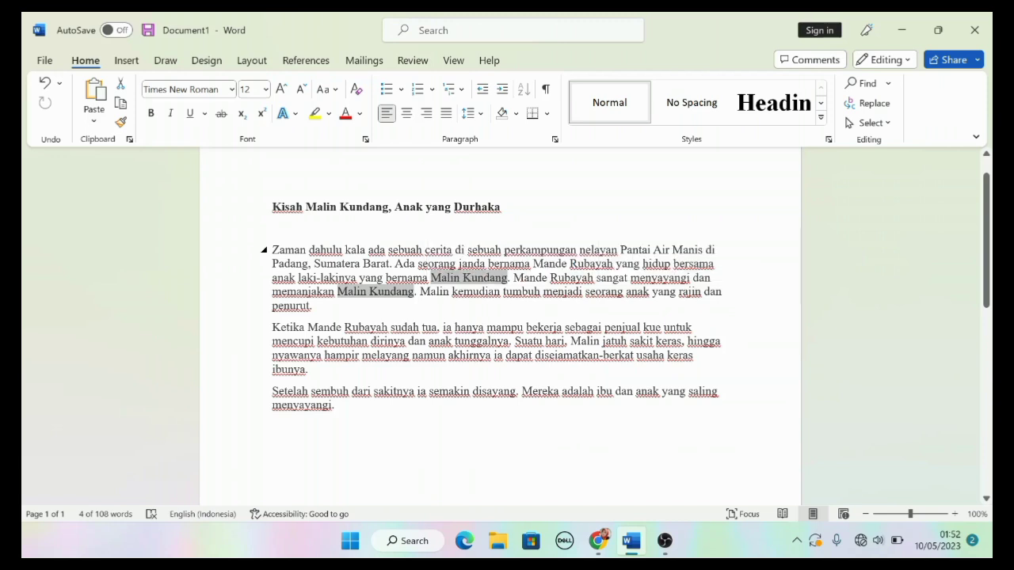
key(ctrl+b)
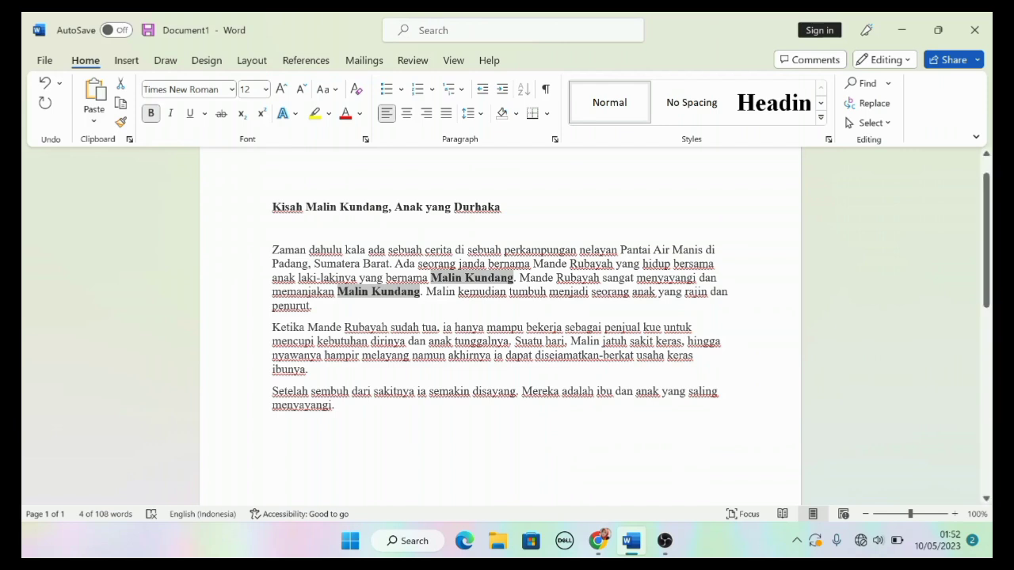
Step: Copy the second body paragraph, beginning "Ketika Mande Rubayah", and paste it below the last paragraph after a blank line
drag(272, 327, 333, 370)
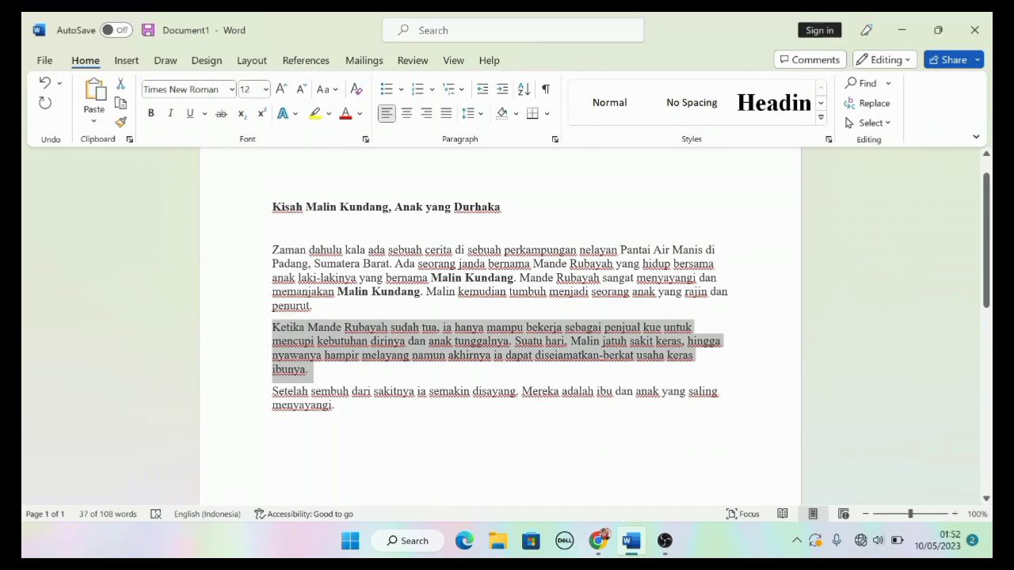
click(335, 405)
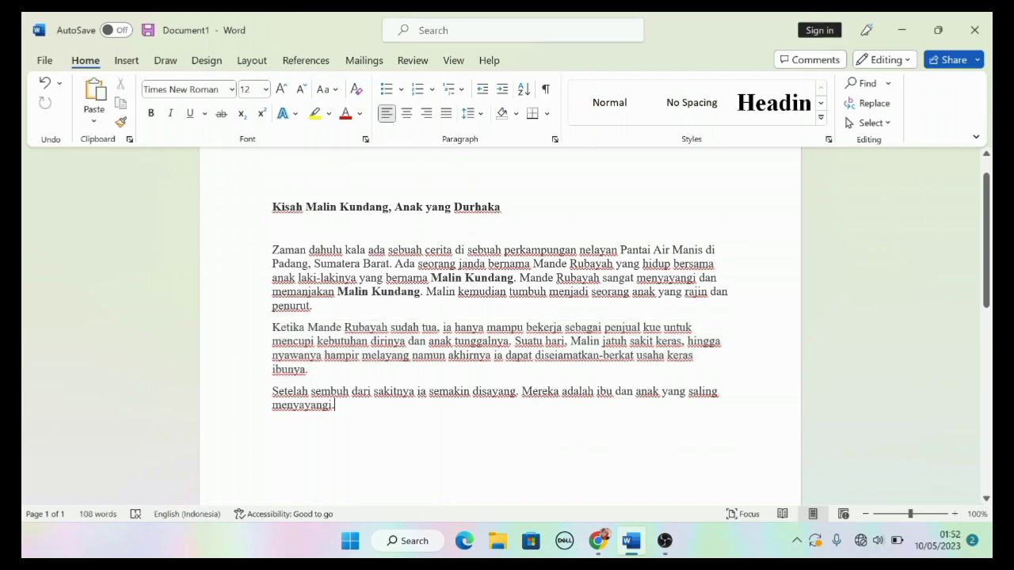
key(Return)
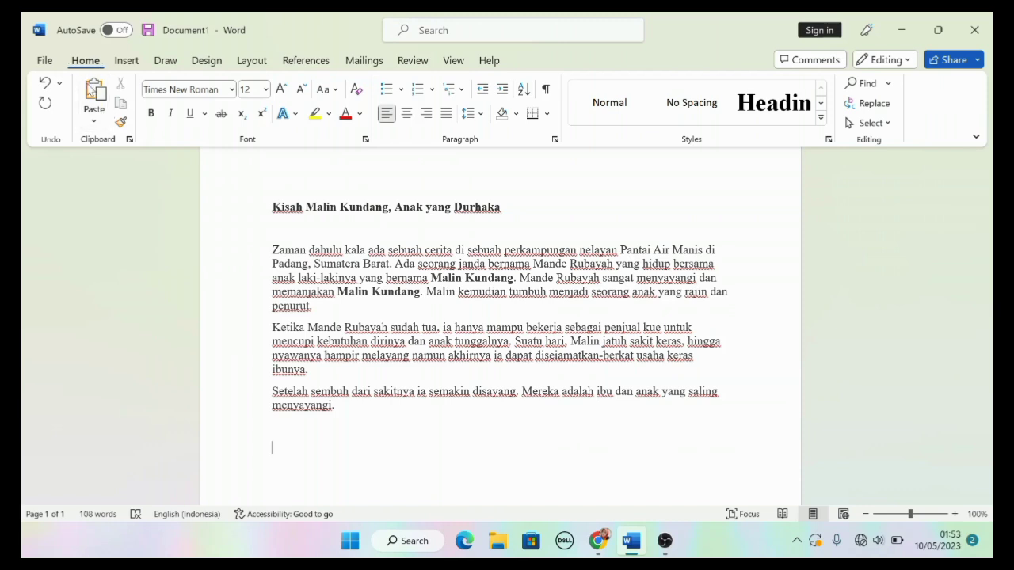
click(94, 95)
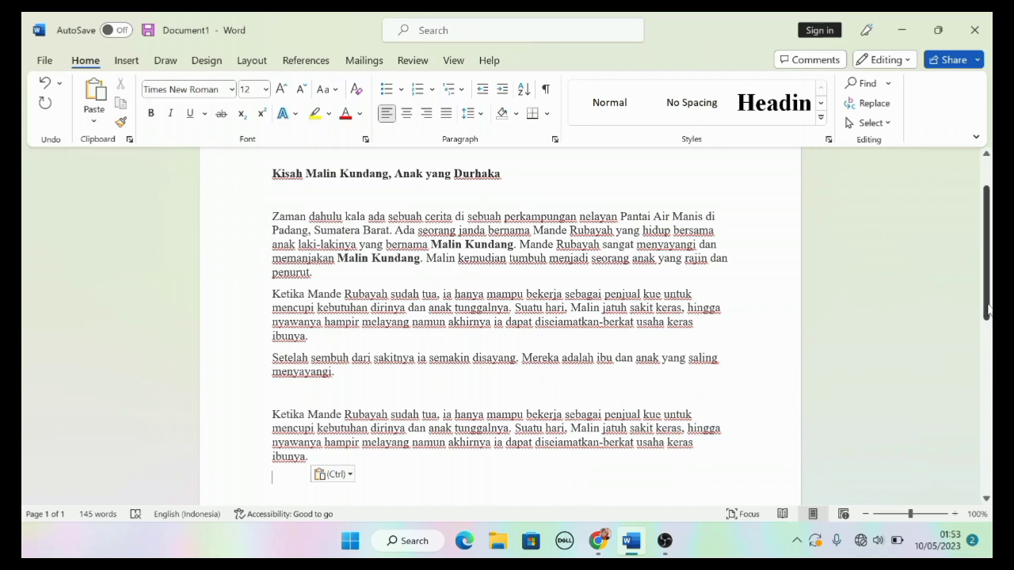
drag(987, 310, 987, 312)
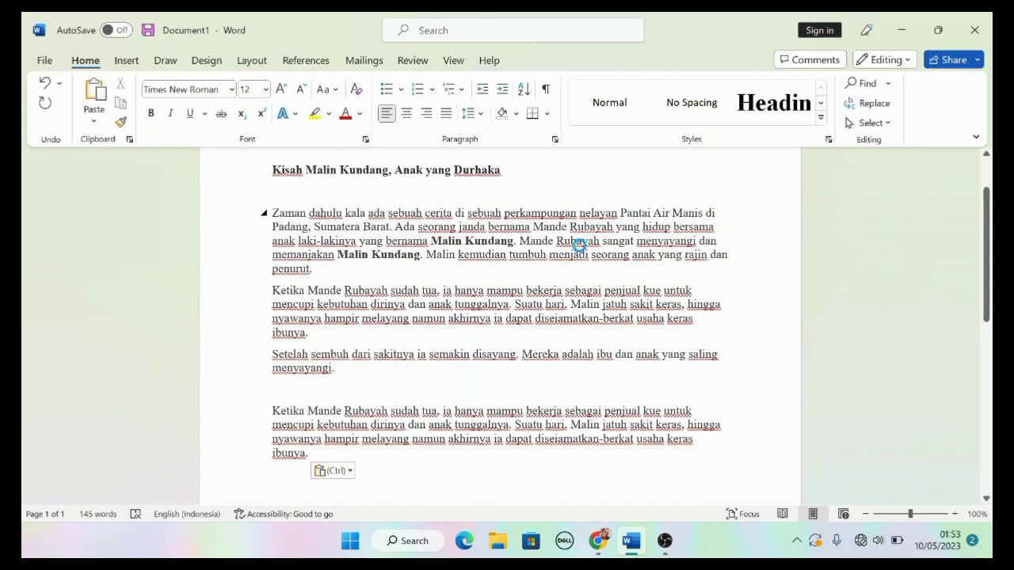
Step: Examine the font, style, size, color and effects options in the Font dialog
key(ctrl+d)
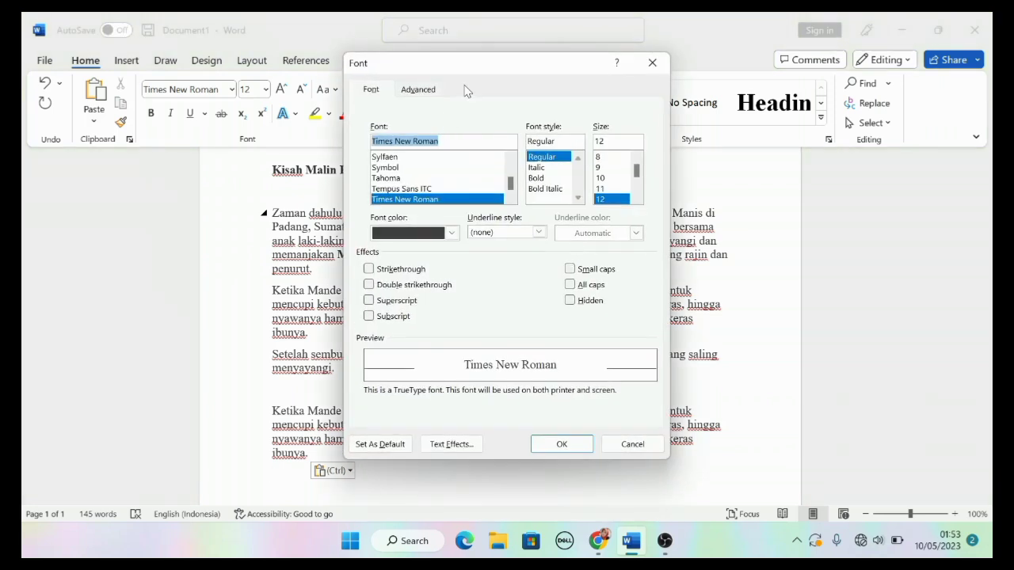
click(661, 68)
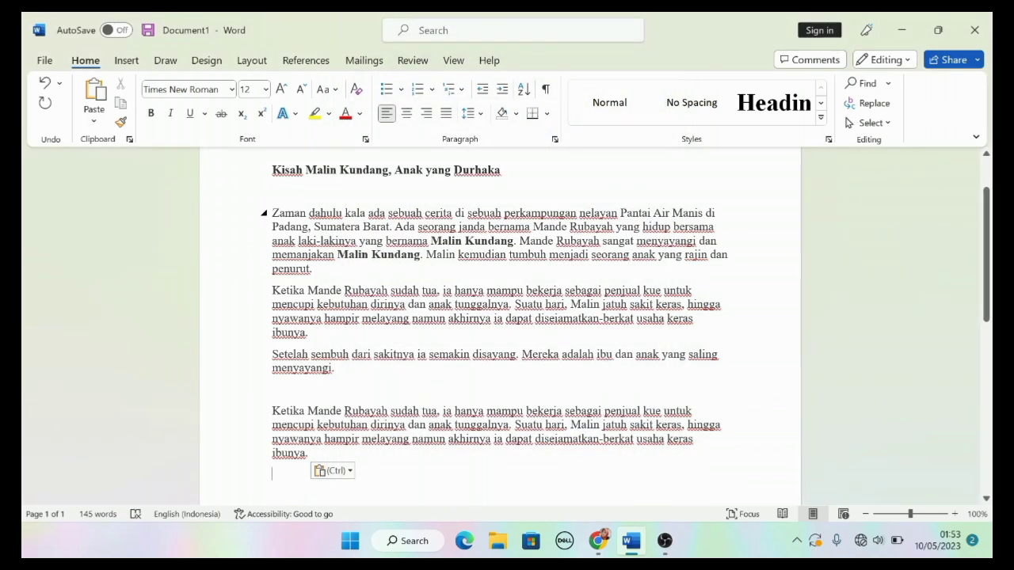
key(ctrl+d)
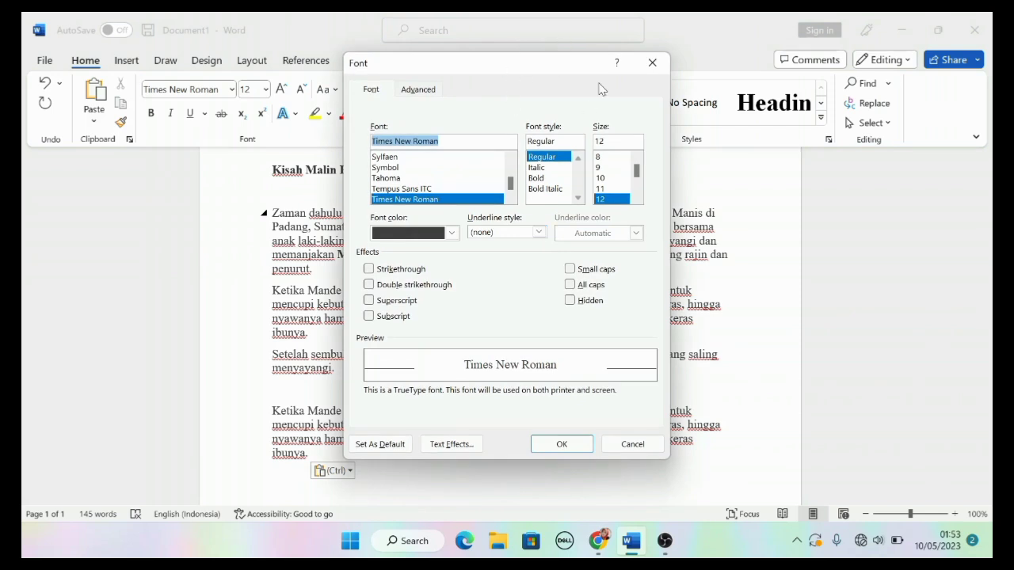
click(653, 64)
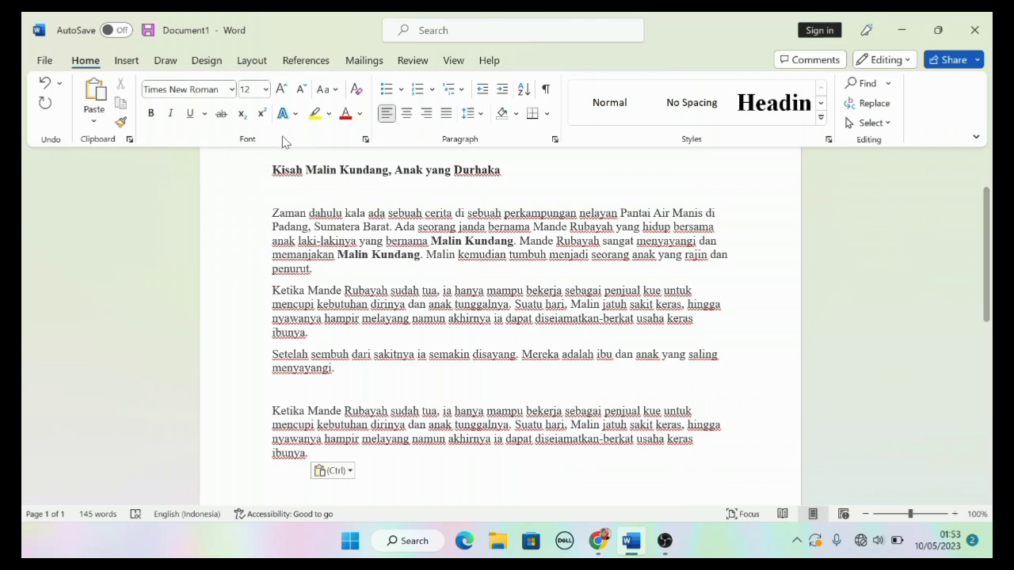
click(365, 141)
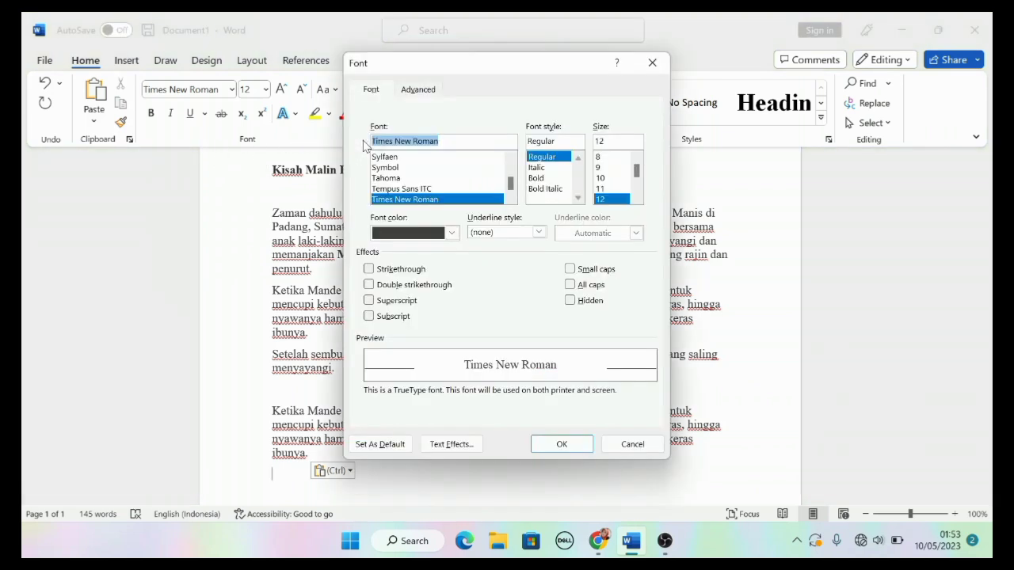
click(652, 63)
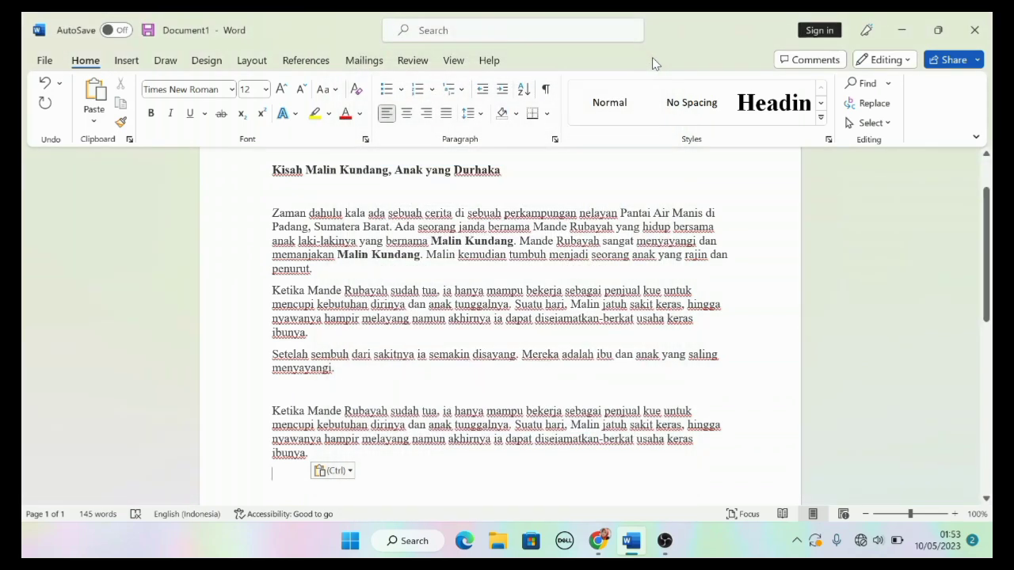
key(ctrl+d)
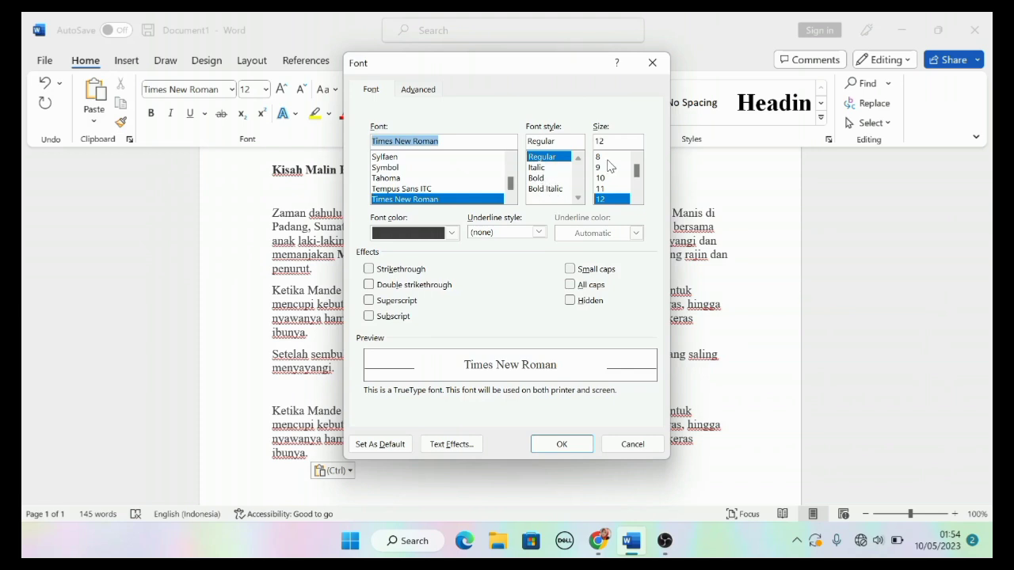
click(575, 448)
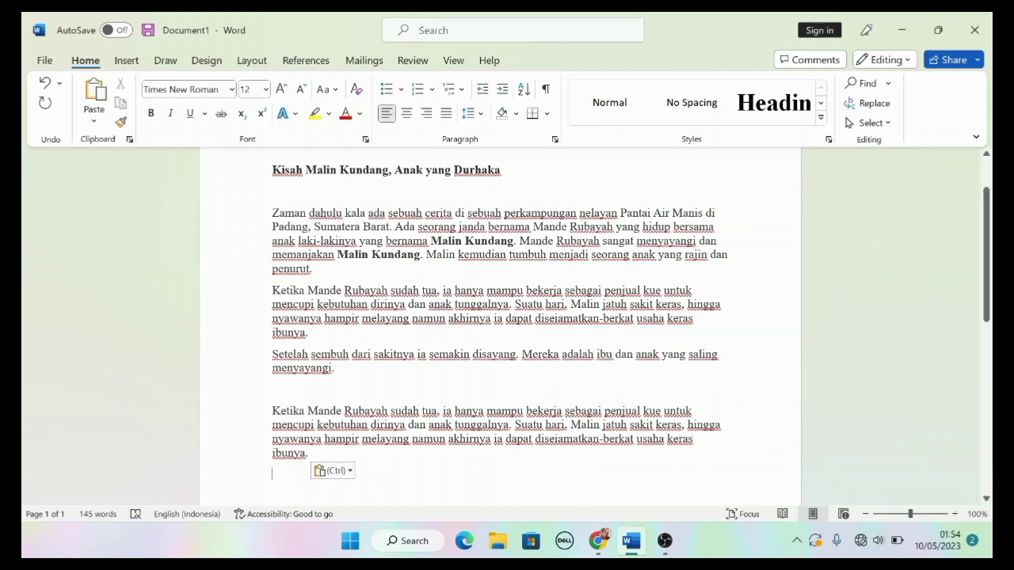
Step: Center the title "Kisah Malin Kundang, Anak yang Durhaka"
mouse_move(265, 176)
drag(274, 171, 507, 165)
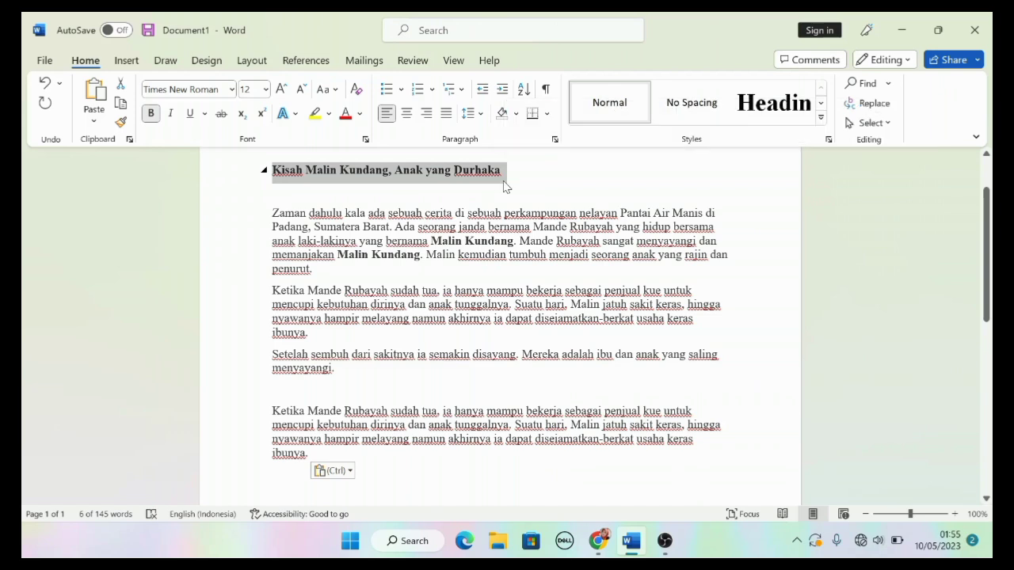
key(ctrl+e)
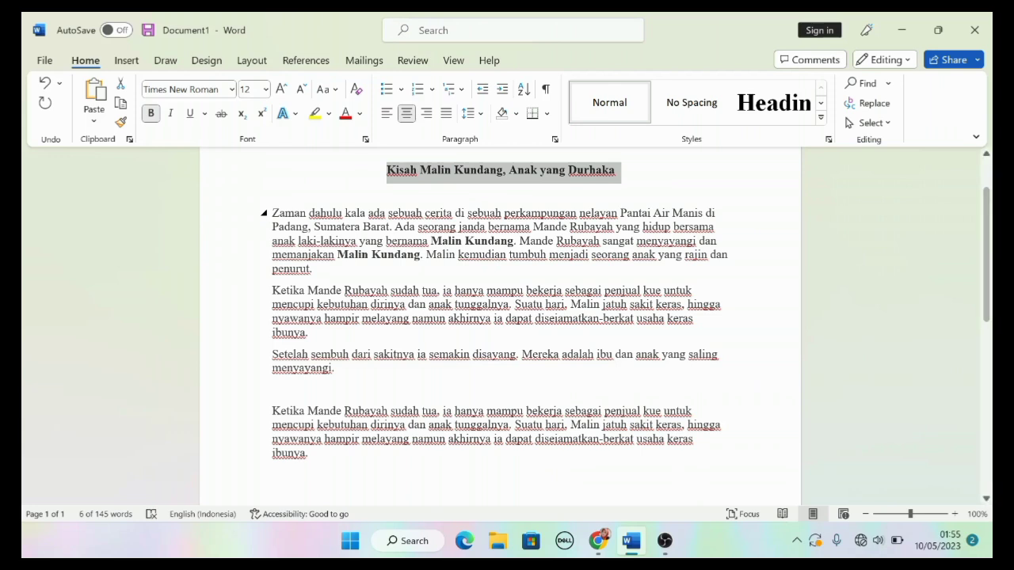
Step: Justify the first body paragraph, beginning "Zaman dahulu kala"
drag(272, 213, 315, 269)
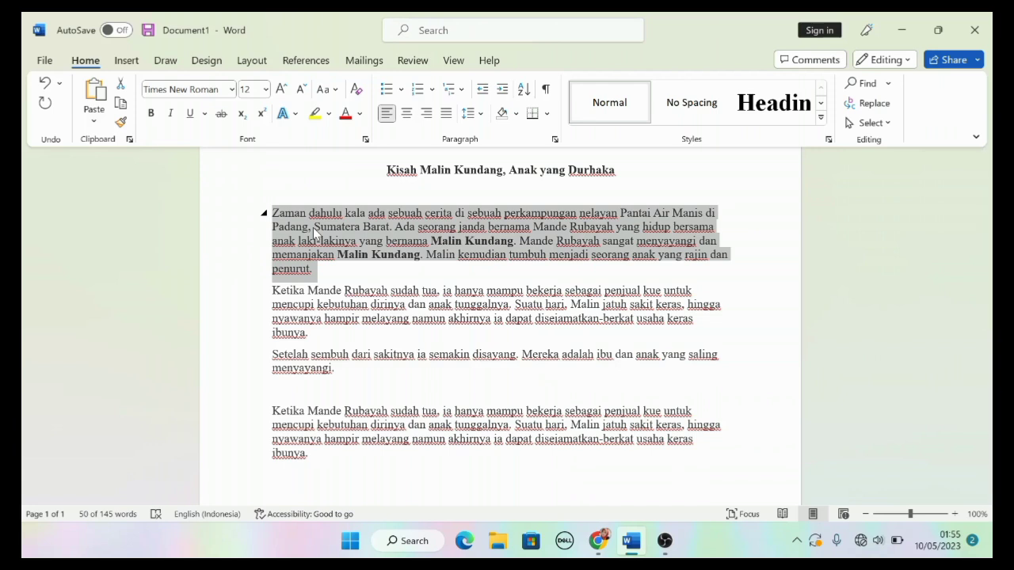
key(ctrl+j)
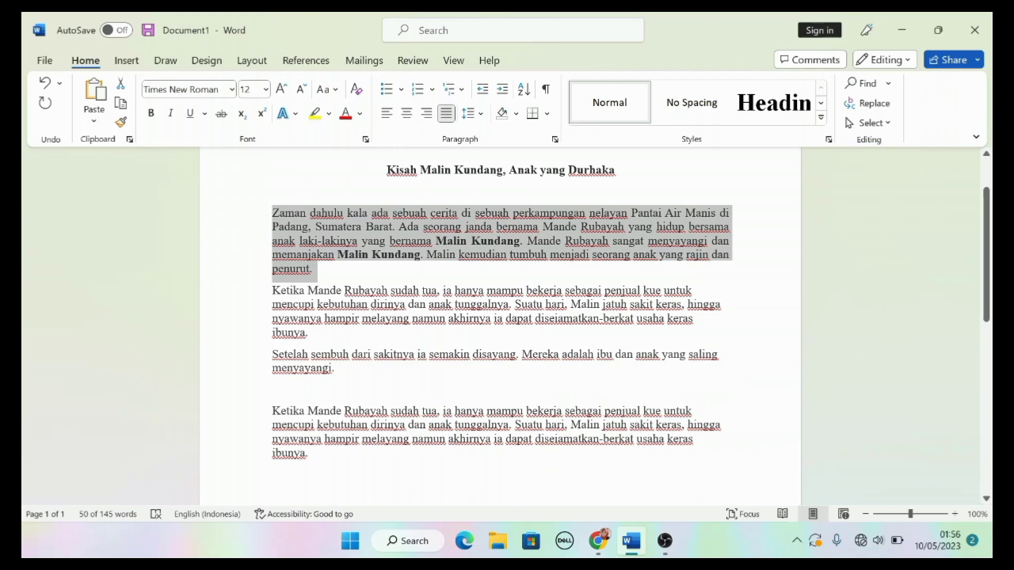
click(380, 332)
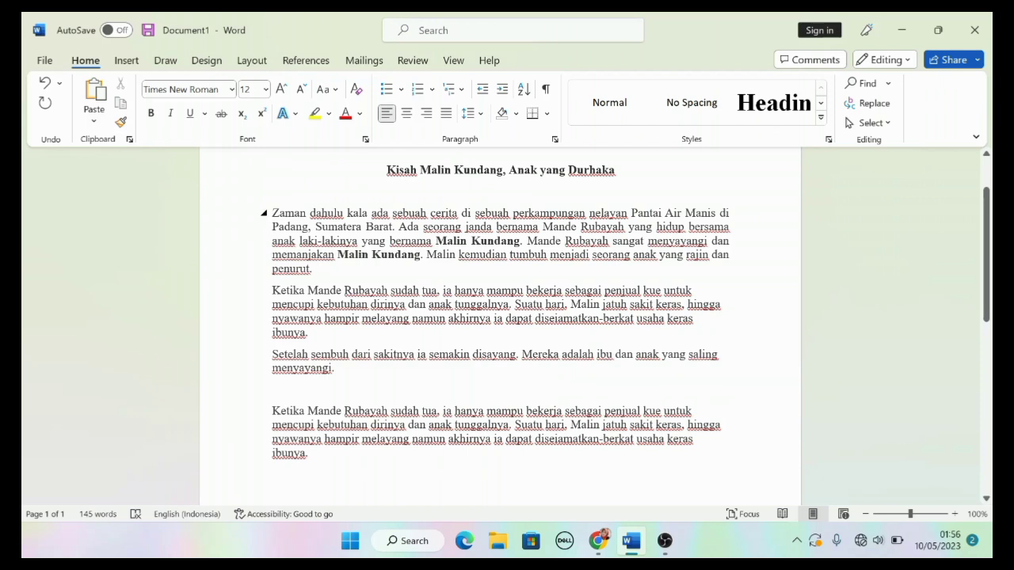
Step: Align the first body paragraph, beginning "Zaman dahulu kala", to the left
drag(272, 213, 339, 273)
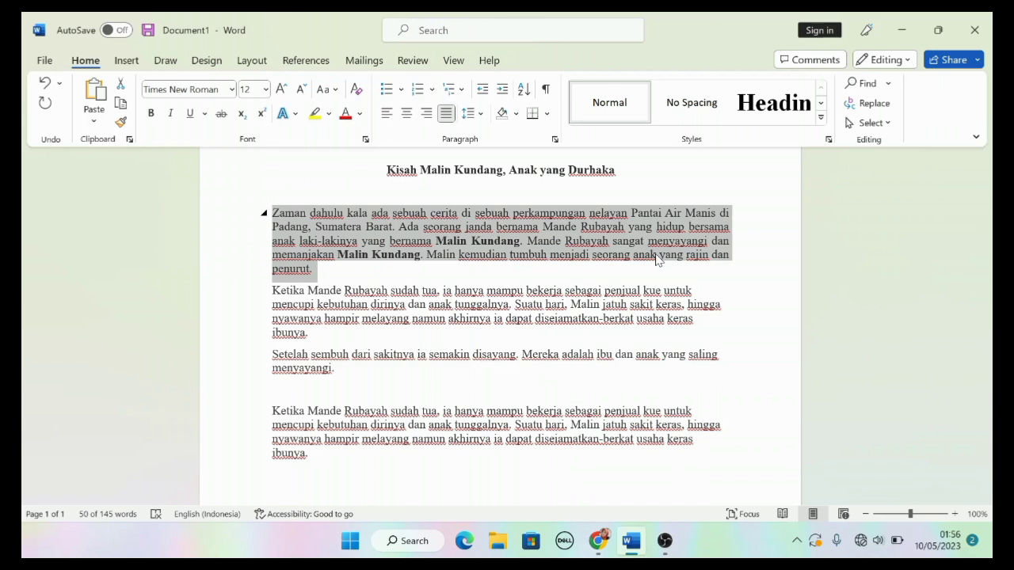
key(ctrl+l)
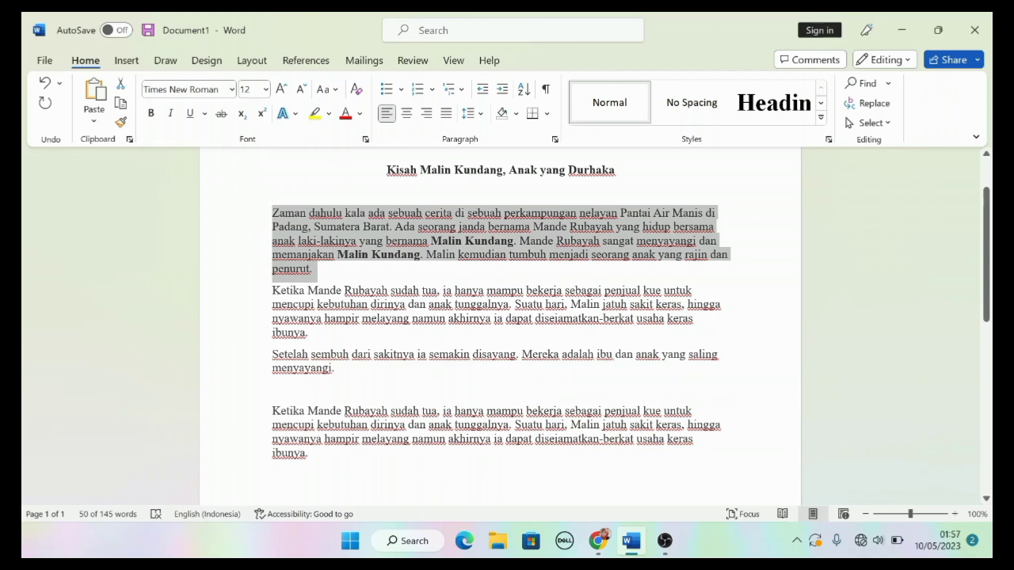
click(310, 472)
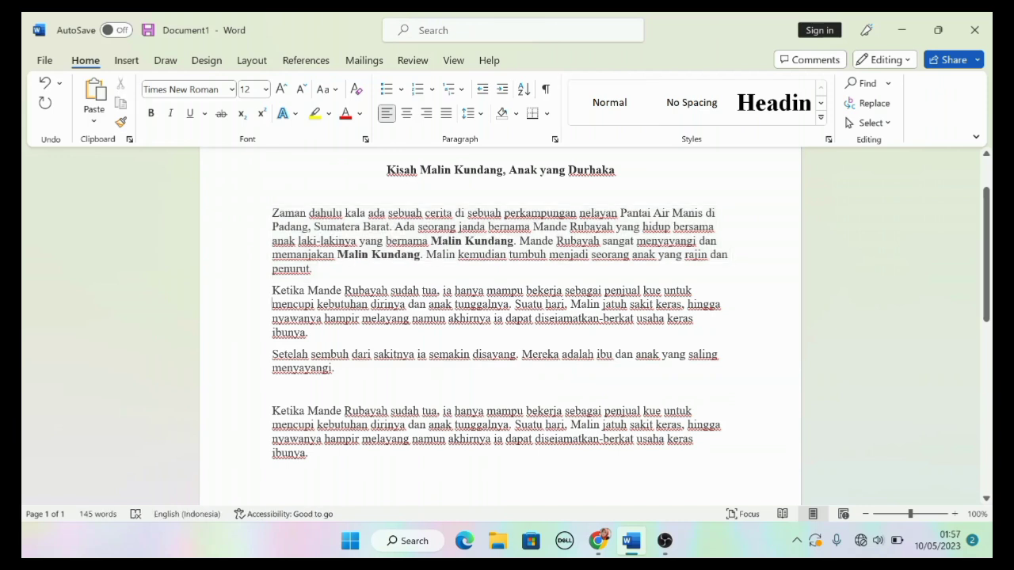
Step: Align the second body paragraph, beginning "Ketika Mande Rubayah", to the right
drag(272, 291, 313, 333)
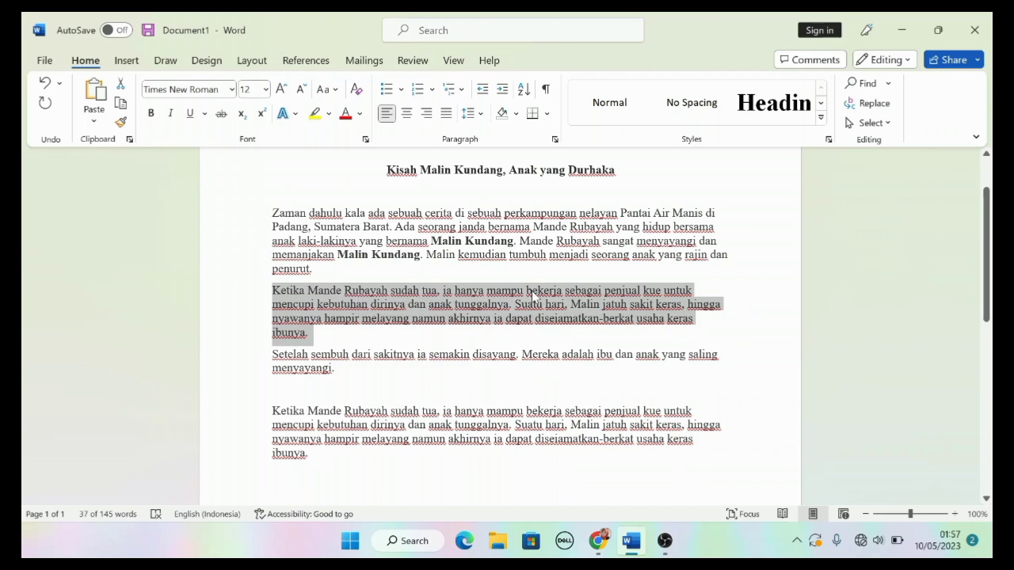
key(ctrl+r)
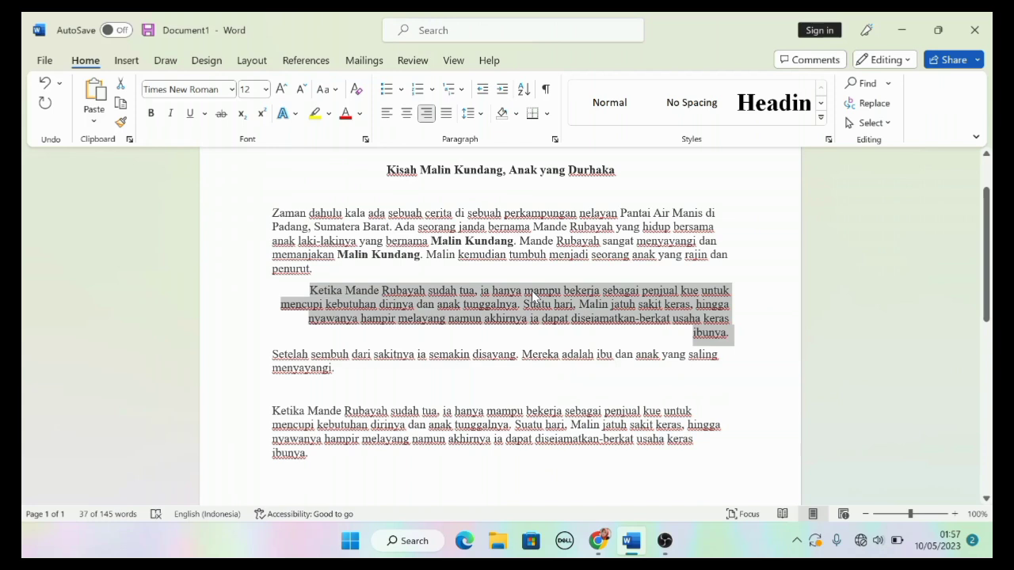
click(736, 318)
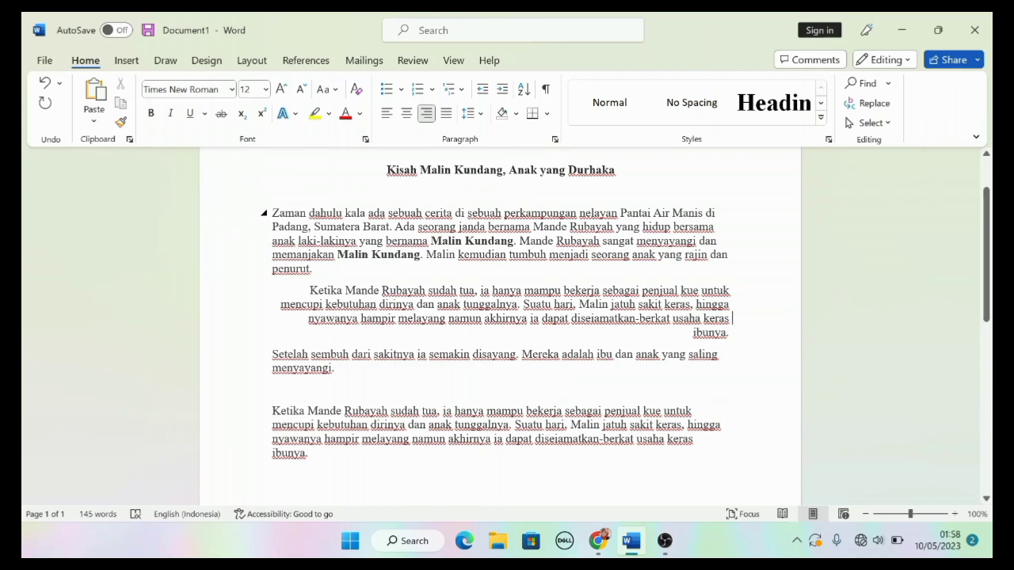
drag(534, 228, 615, 228)
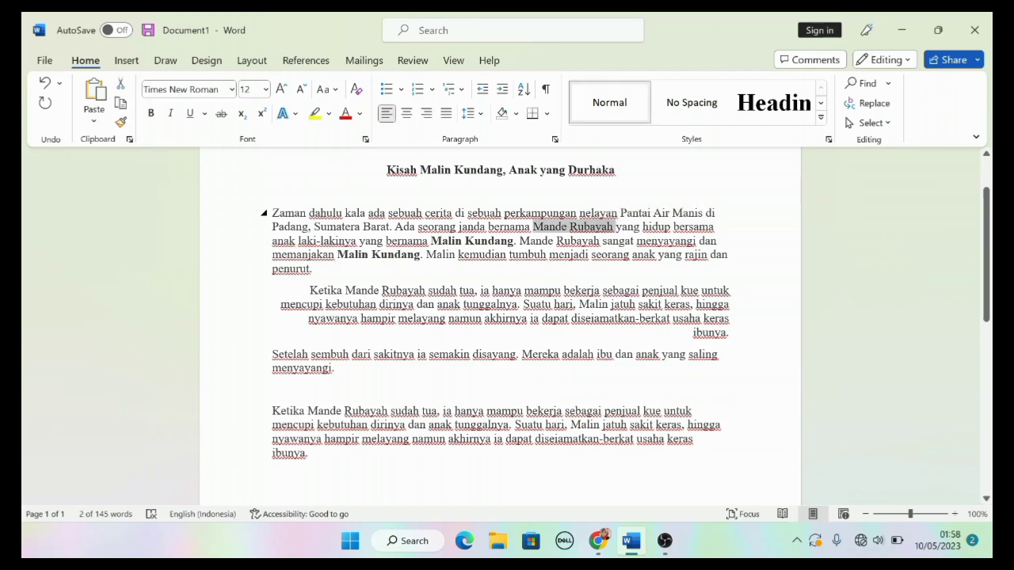
shift+click(583, 241)
click(583, 241)
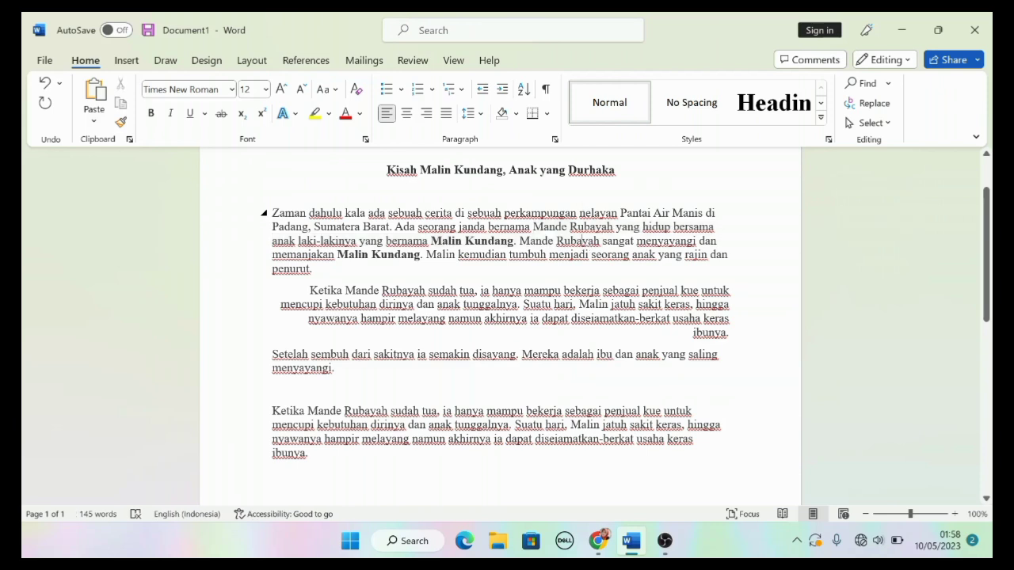
drag(533, 226, 615, 227)
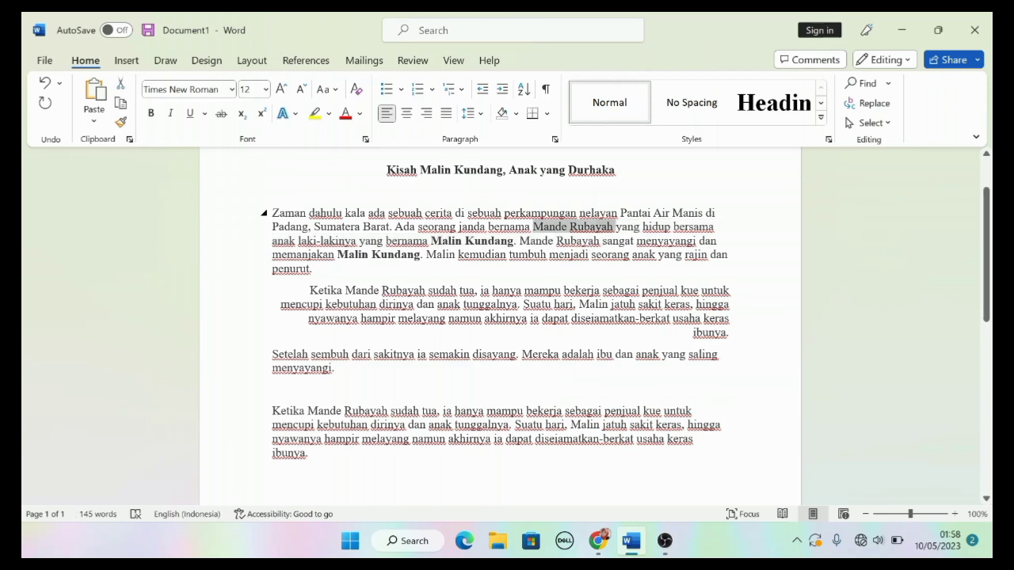
drag(514, 241, 595, 244)
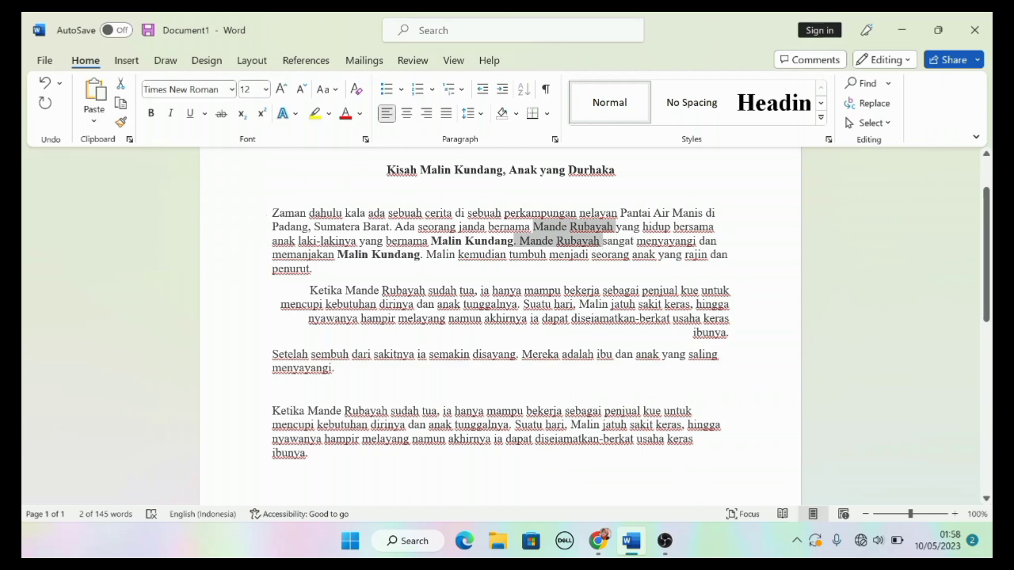
drag(345, 290, 428, 290)
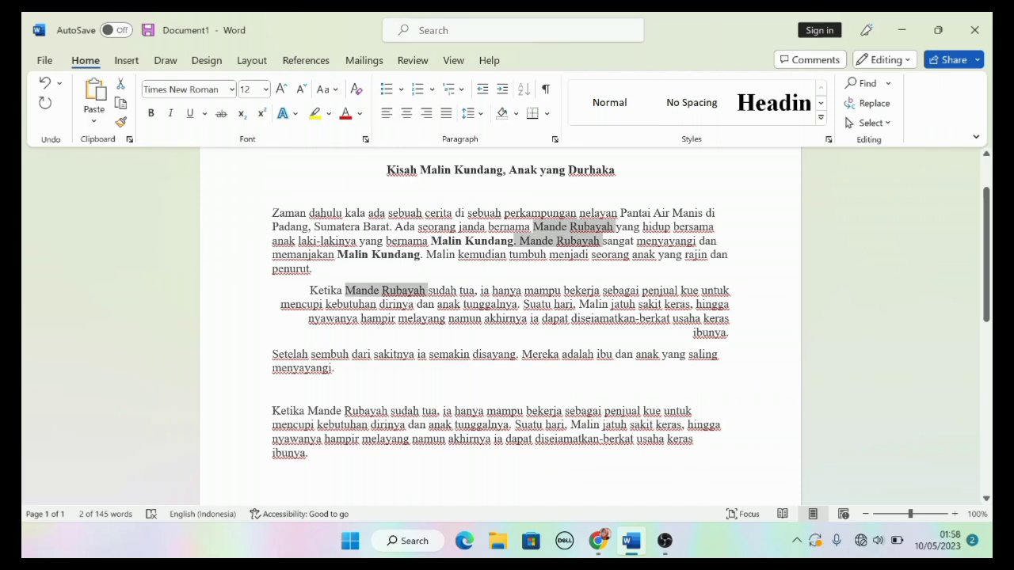
drag(307, 410, 390, 410)
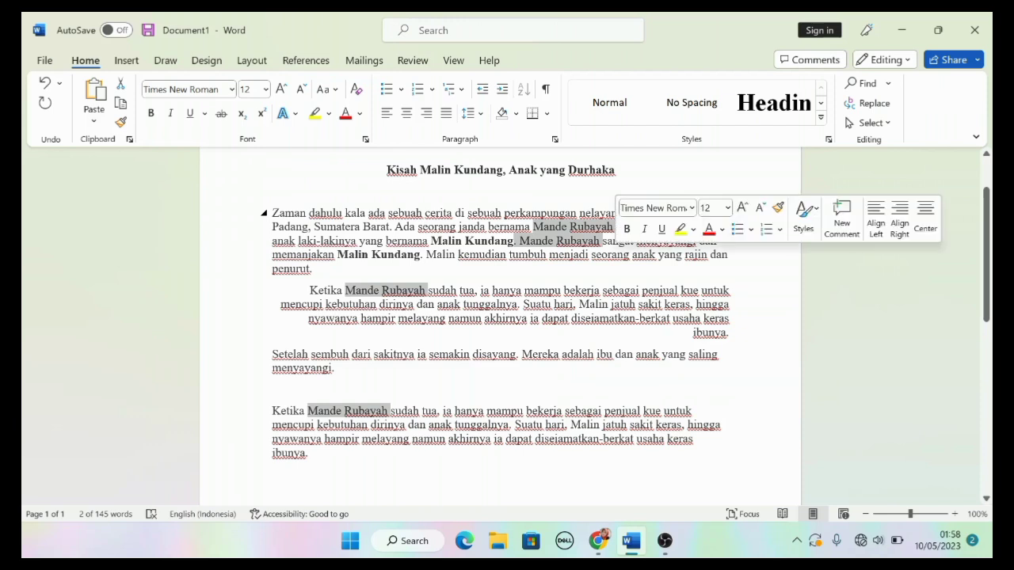
double_click(610, 254)
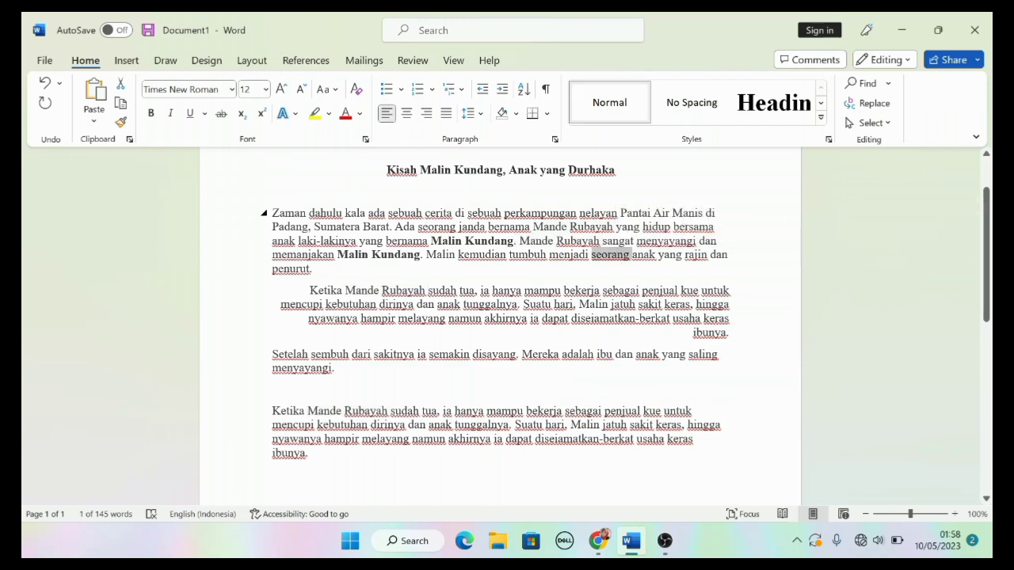
Step: Italicize all four occurrences of "Mande Rubayah" in the story's paragraphs at once
drag(533, 227, 607, 228)
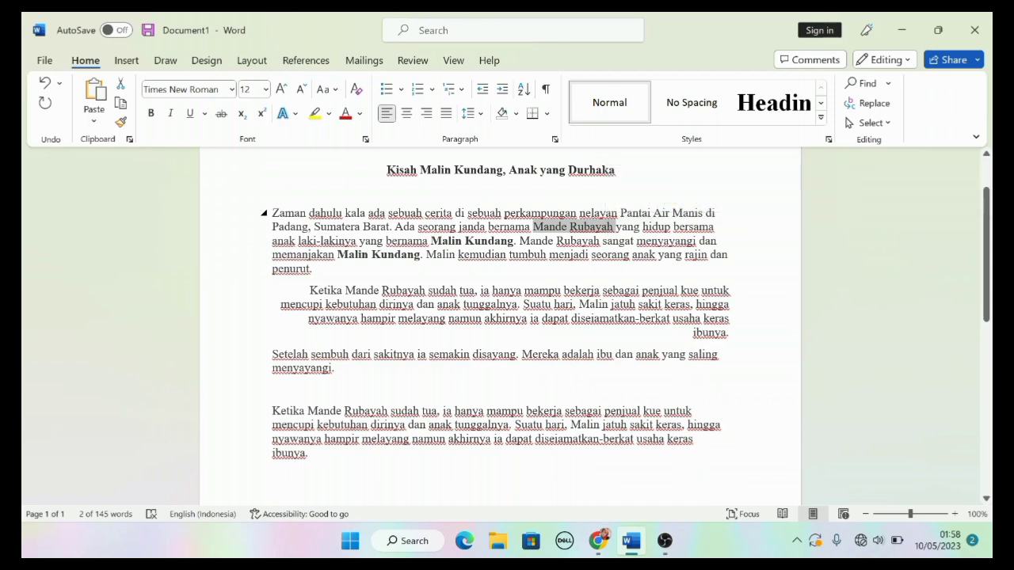
drag(520, 241, 601, 244)
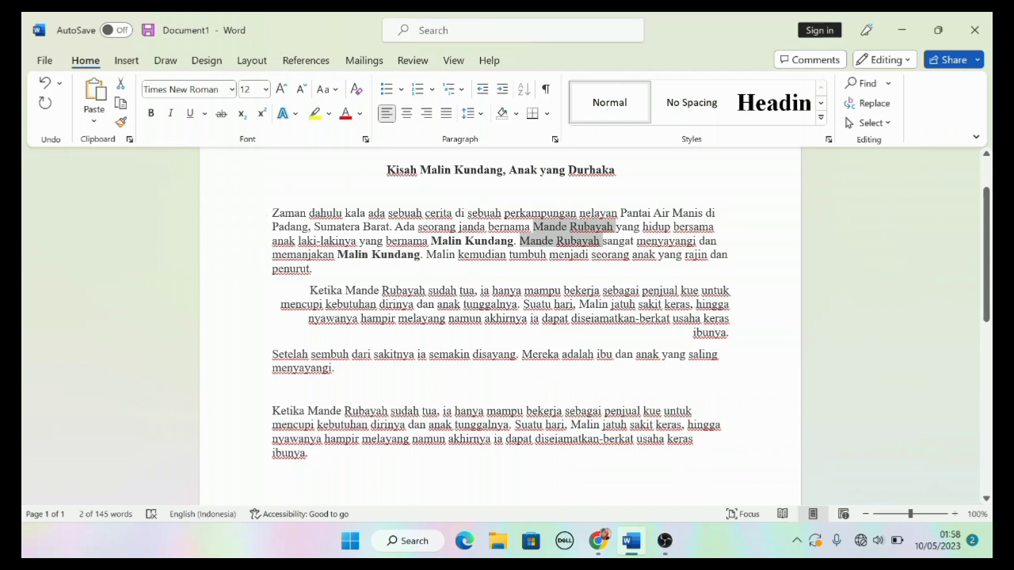
drag(346, 291, 417, 296)
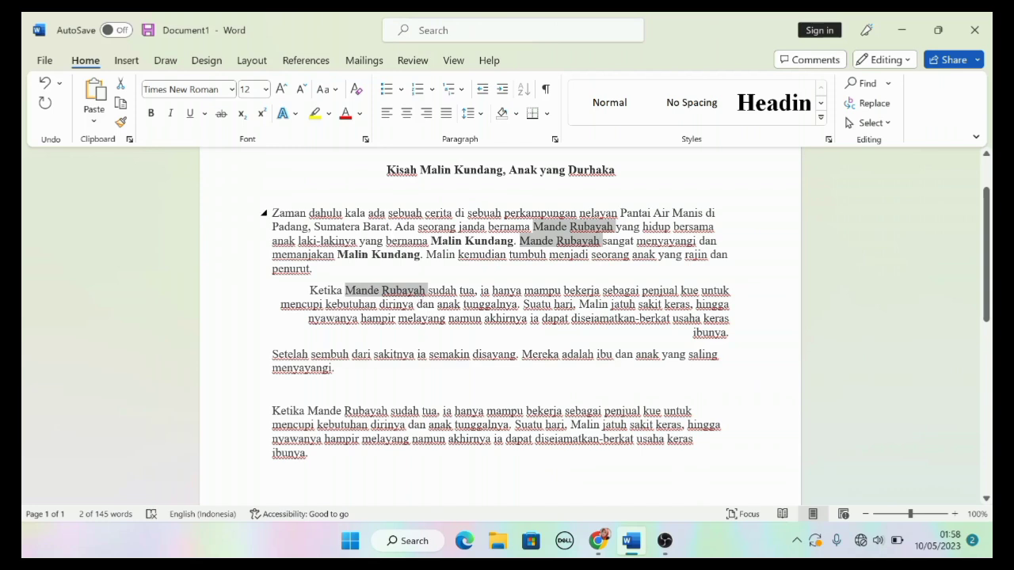
drag(308, 410, 390, 411)
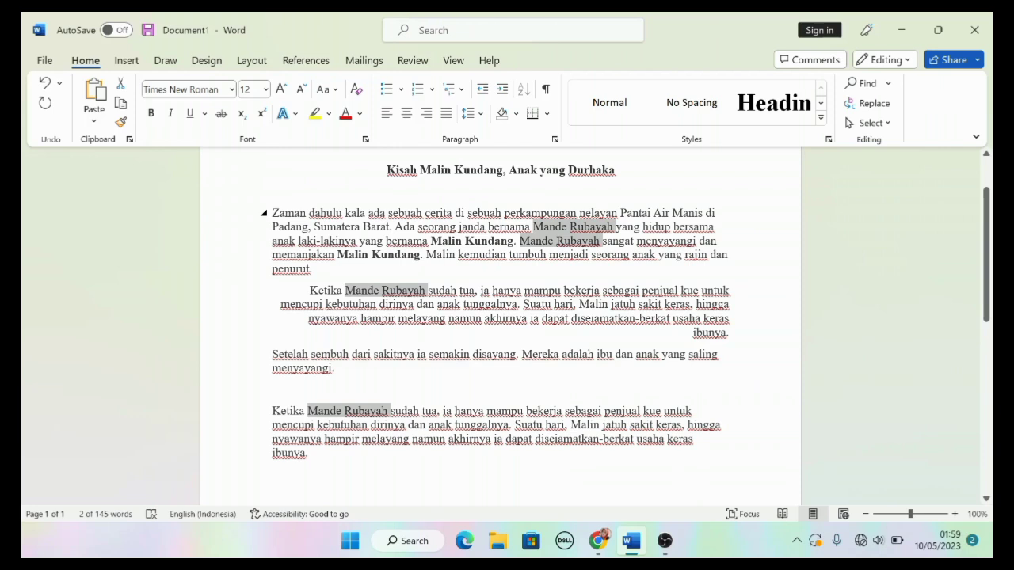
key(ctrl+i)
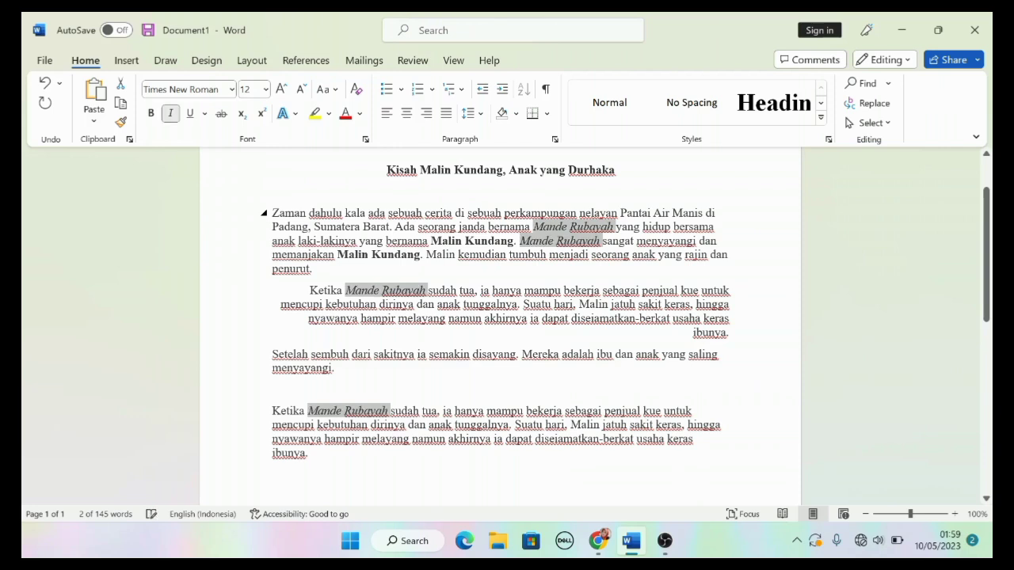
click(547, 305)
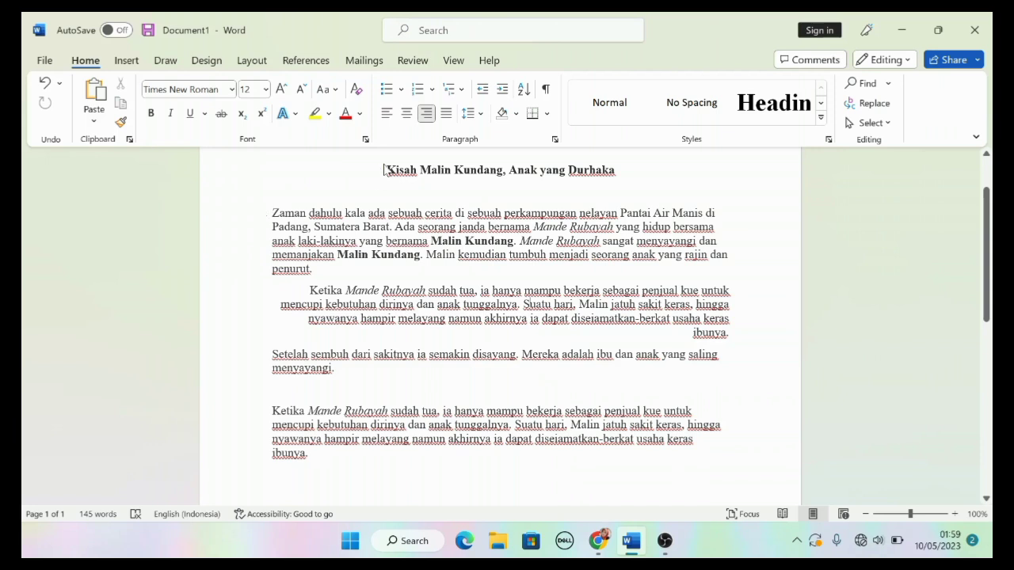
Step: Underline the title "Kisah Malin Kundang, Anak yang Durhaka"
drag(386, 169, 615, 169)
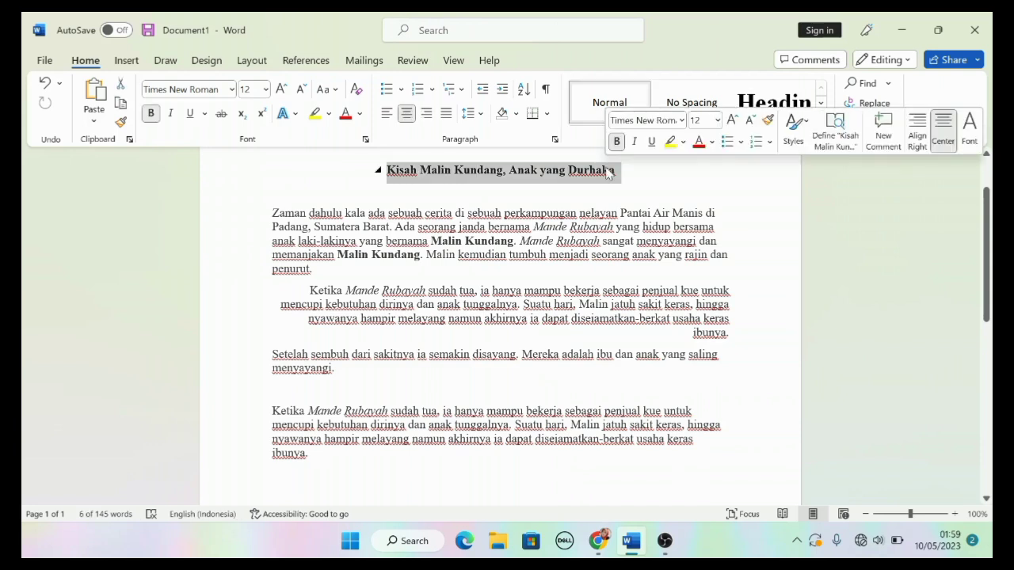
key(ctrl+u)
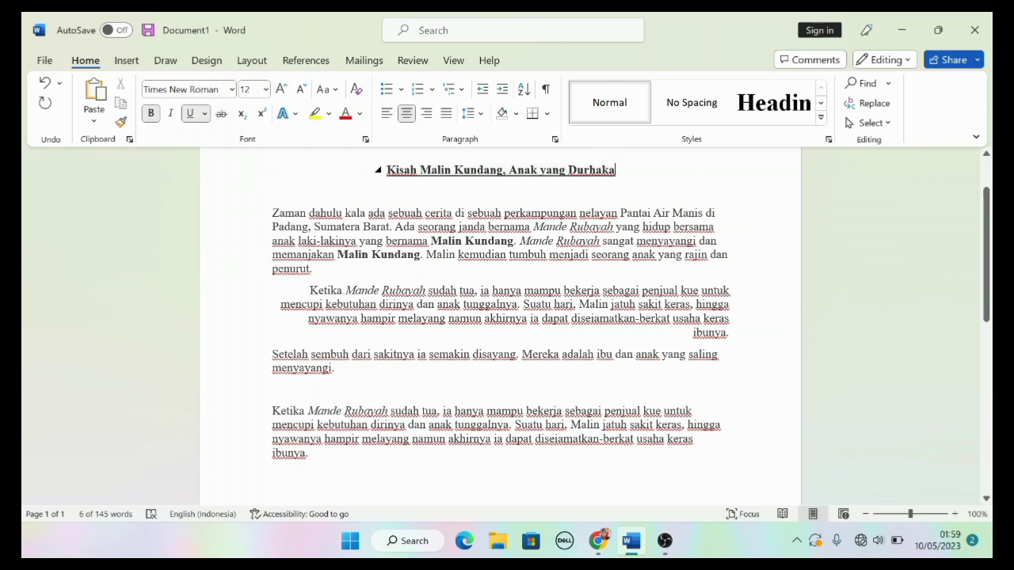
key(Right)
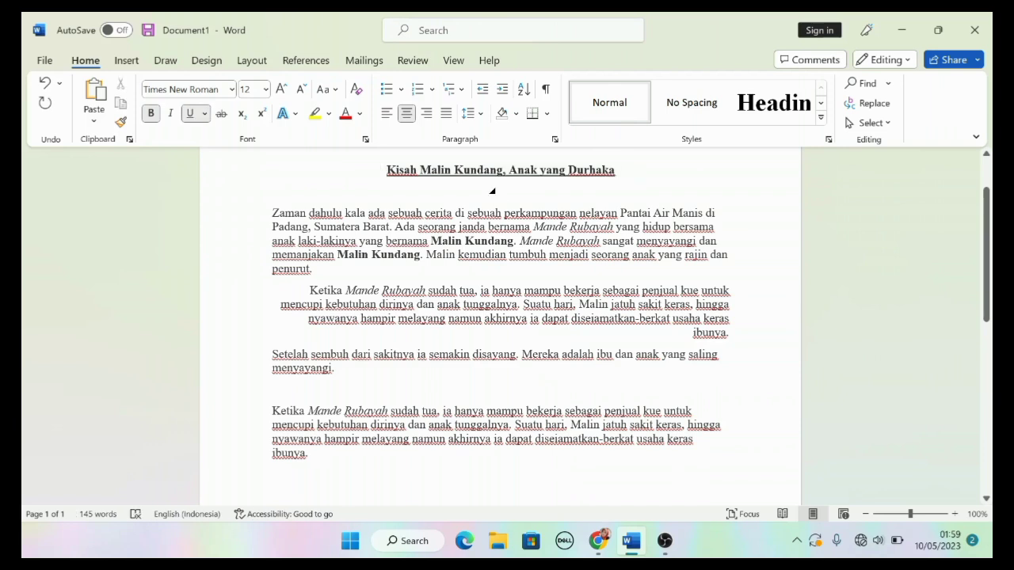